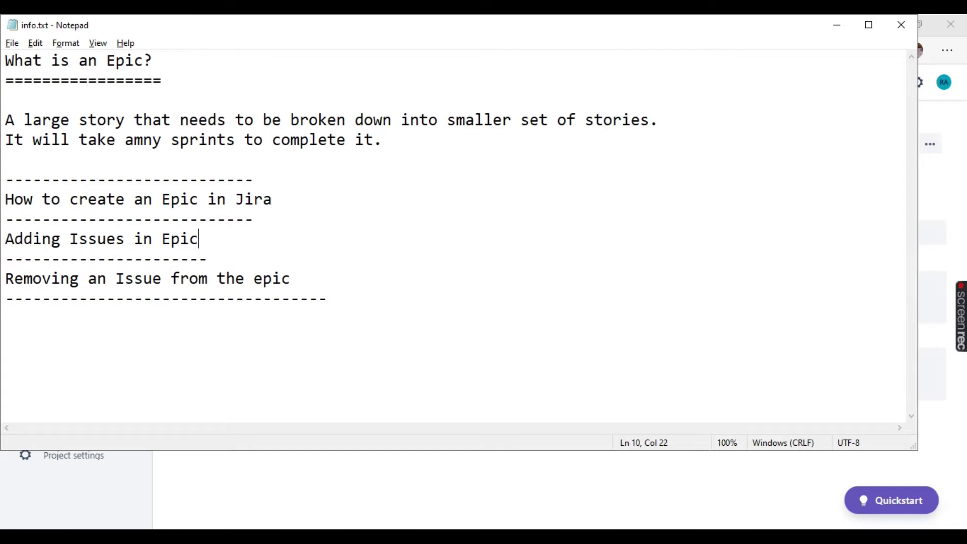
Step: Correct the typo 'amny' to 'any' in the Notepad notes, then minimize Notepad
left_click(142, 138)
key("BackSpace")
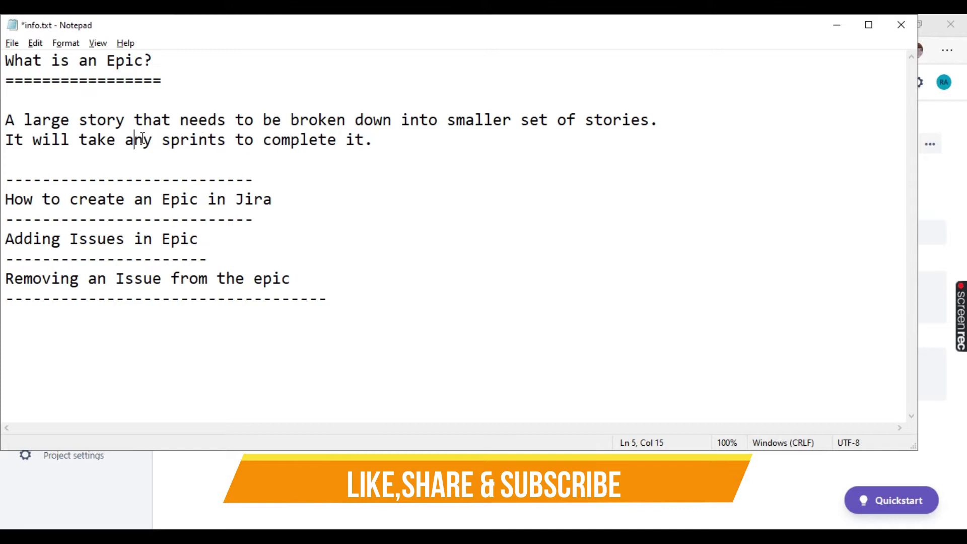
left_click(838, 27)
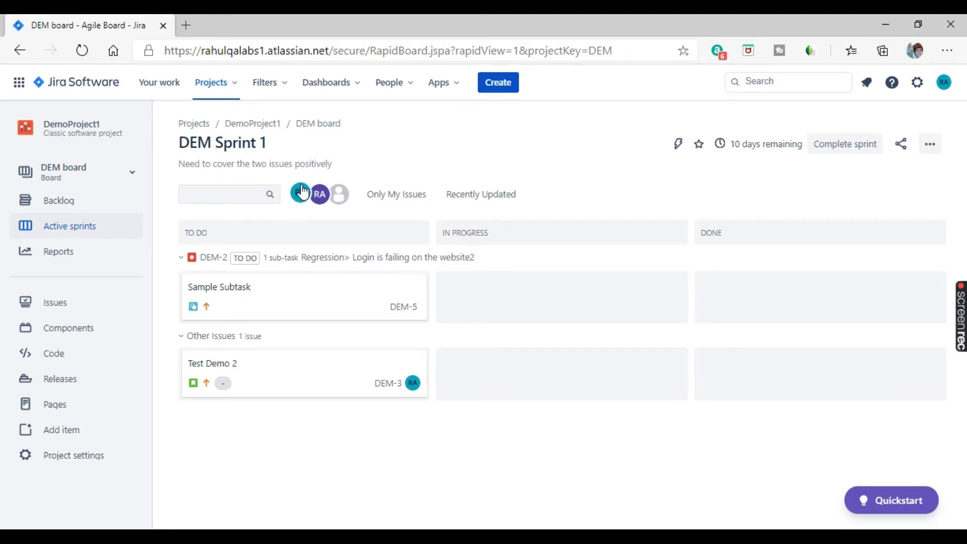
Step: Start a new DemoProject1 issue with issue type Epic
left_click(500, 87)
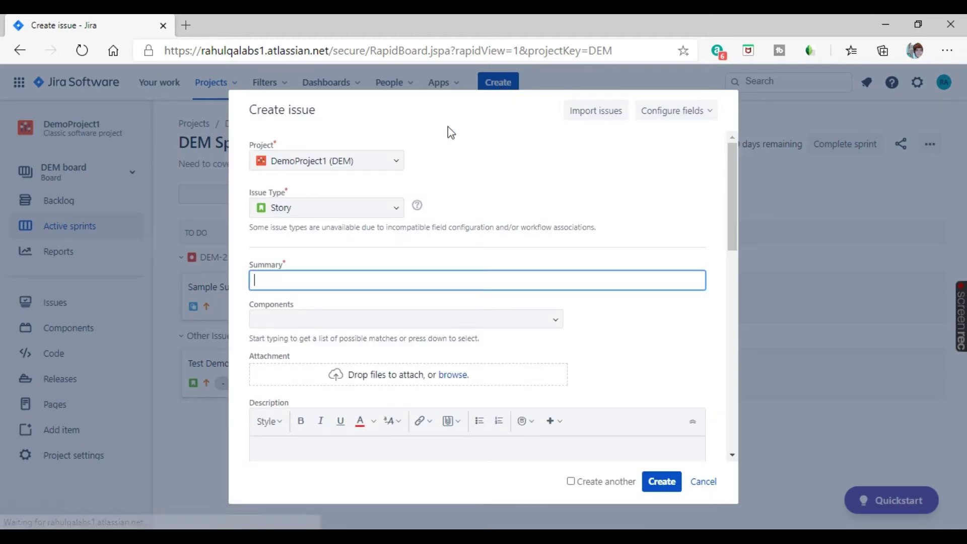
left_click(395, 167)
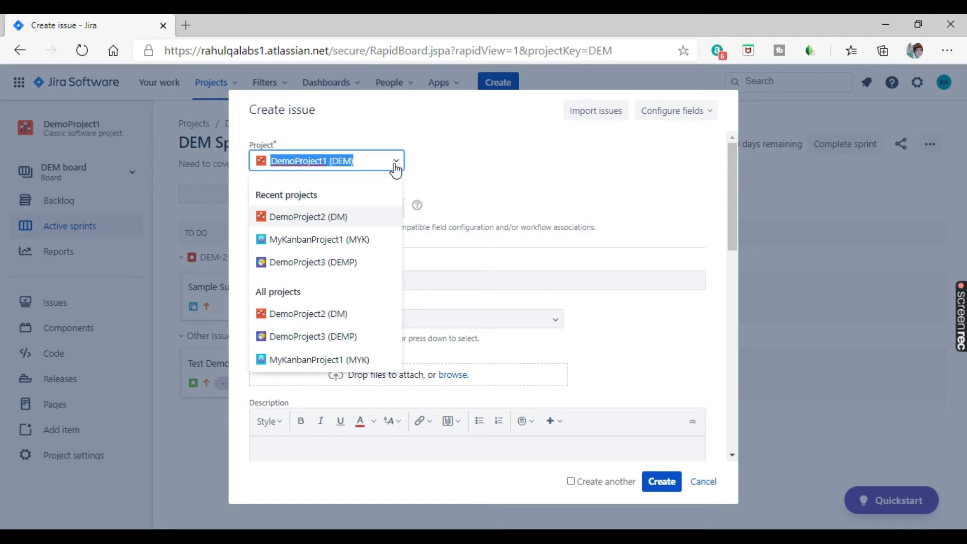
left_click(466, 166)
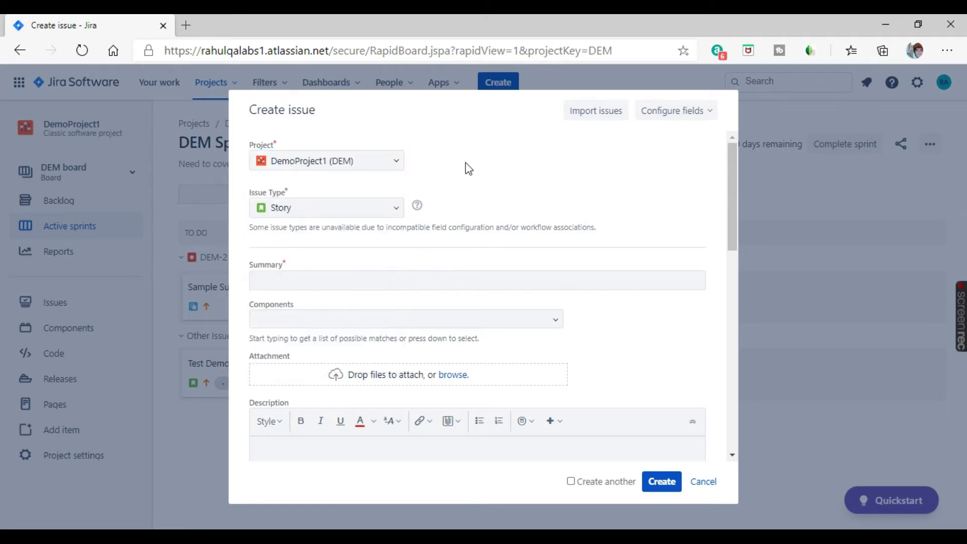
left_click(395, 207)
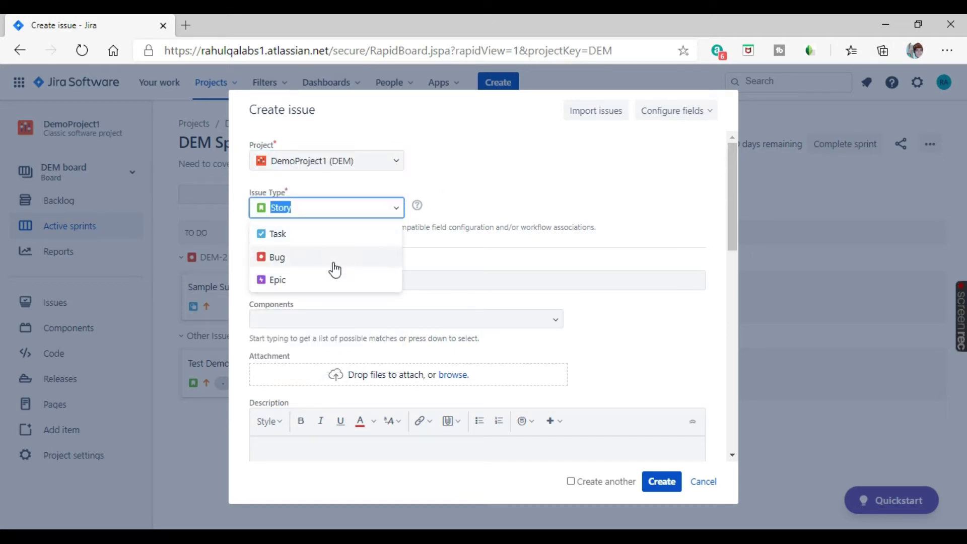
left_click(312, 282)
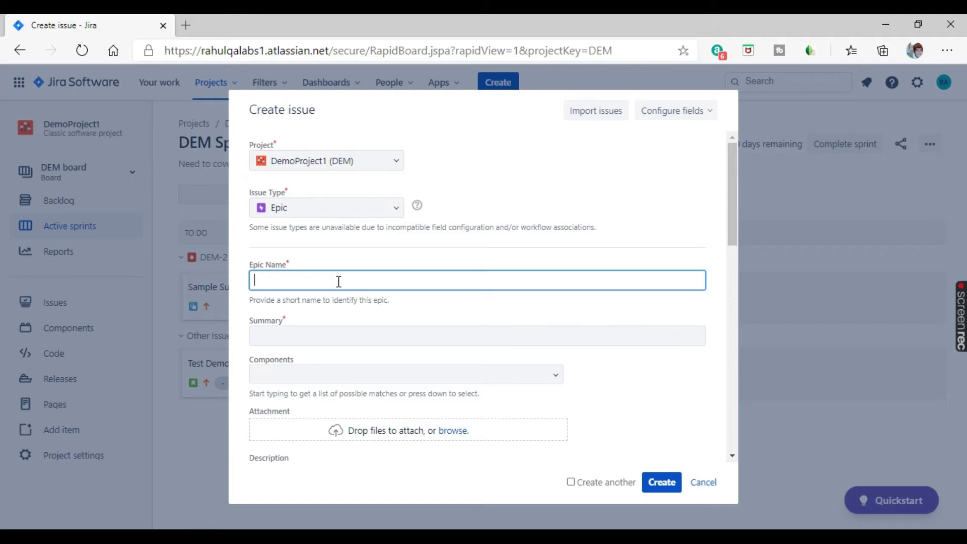
Step: Name the epic 'Customer Reviews' and write a summary about reviews by customer
type("ustomer Reviews")
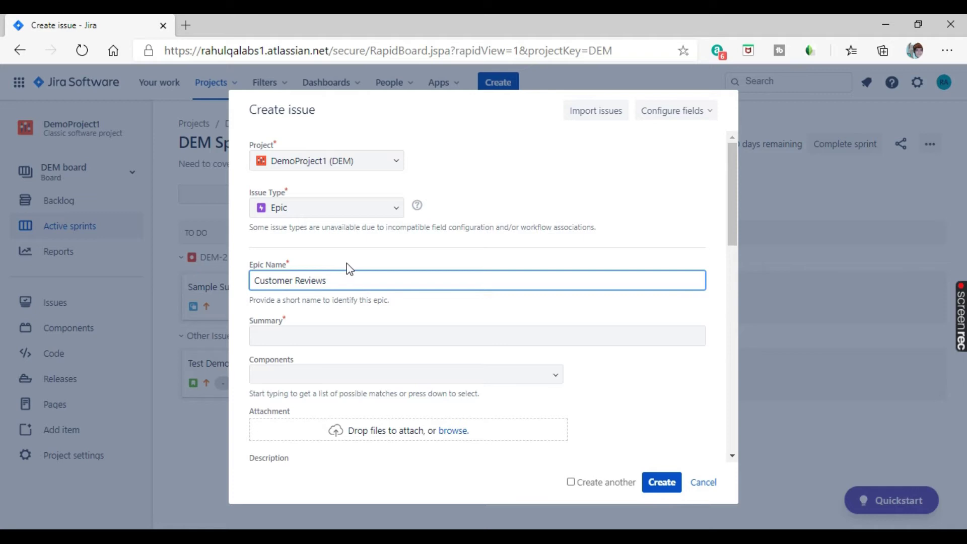
left_click(312, 333)
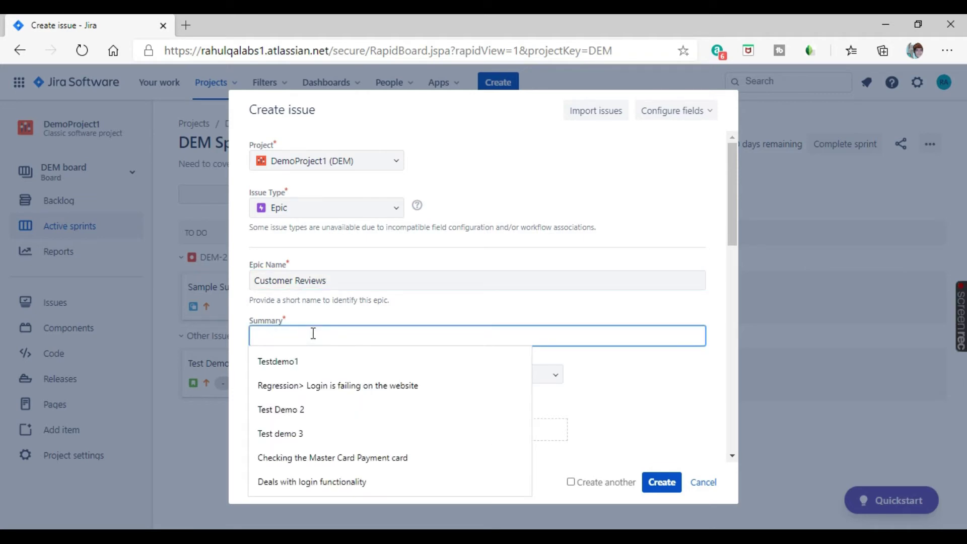
type("t")
key("BackSpace")
type("It deals wit")
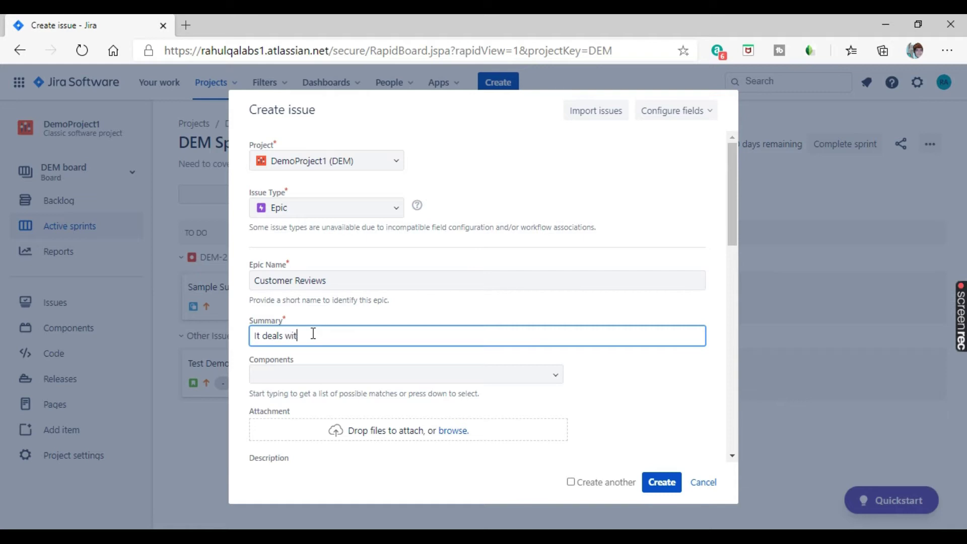
type("h all the functionality reltaed to thed to")
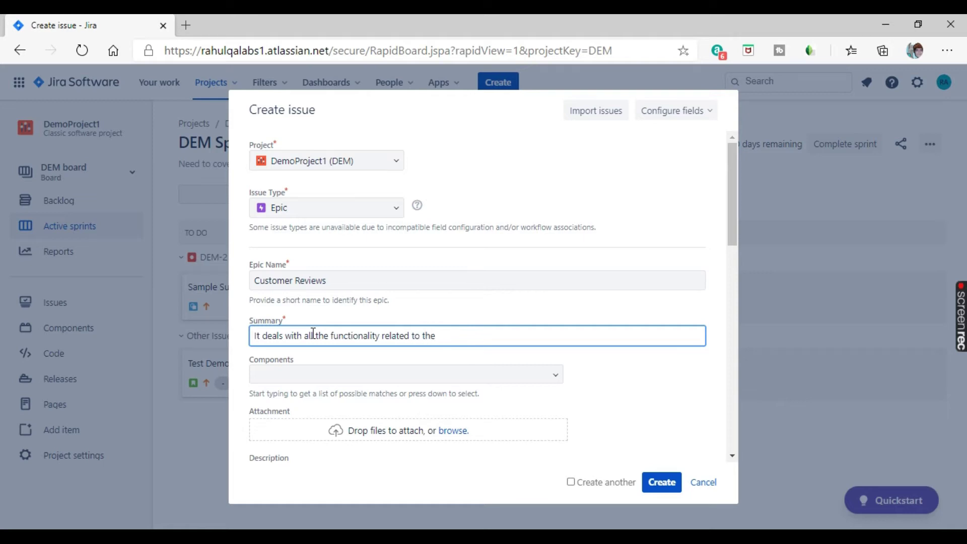
type("reviews ")
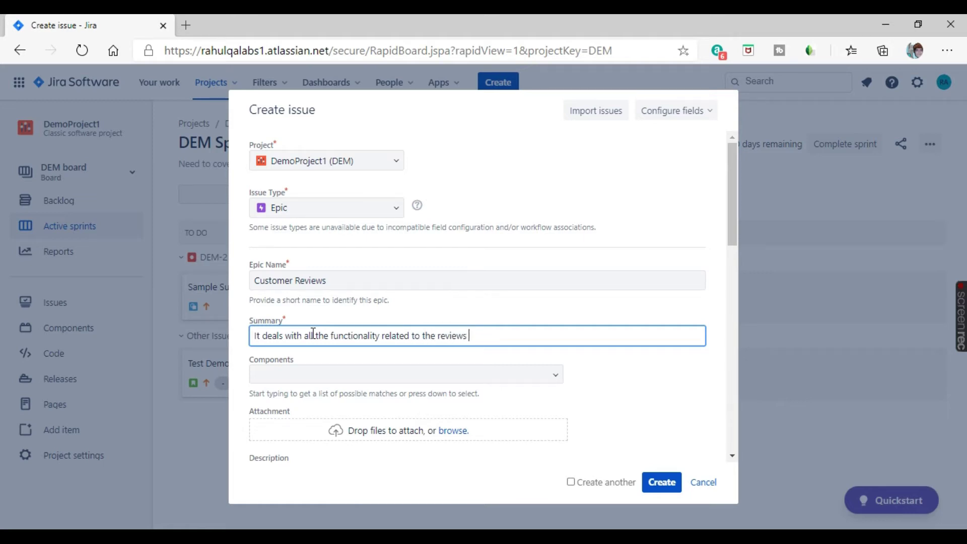
type("by customer")
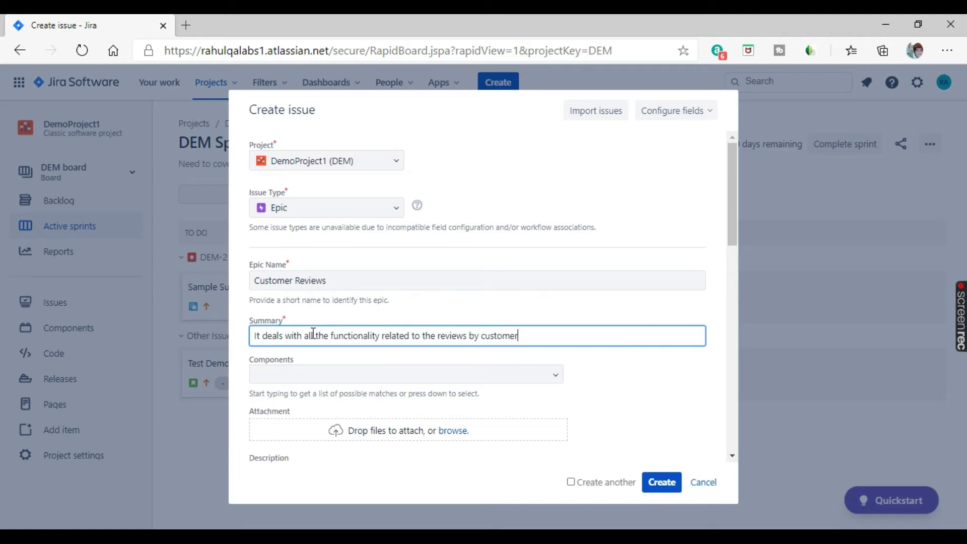
scroll(427, 228, "down", 1)
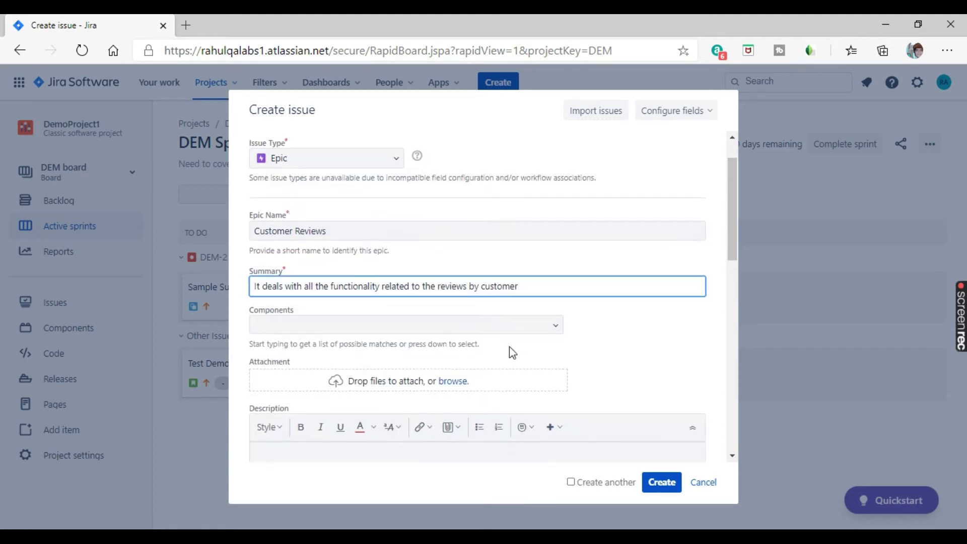
Step: Add a new component 'reviews' to the epic
left_click(557, 331)
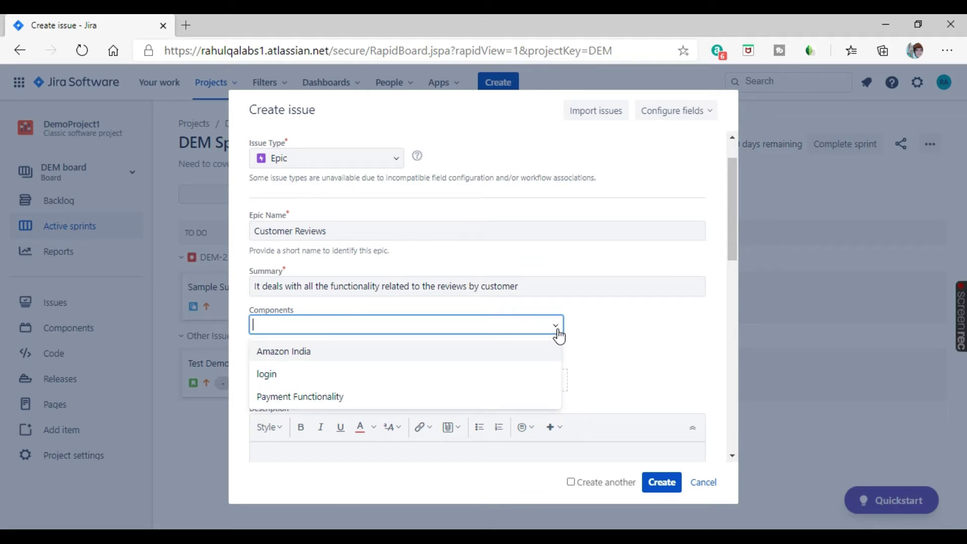
type("reviews")
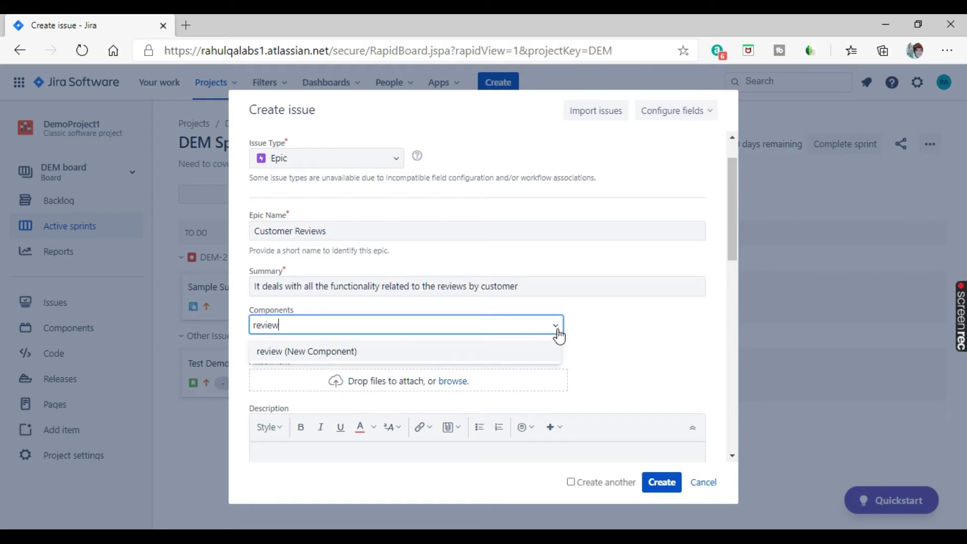
left_click(403, 355)
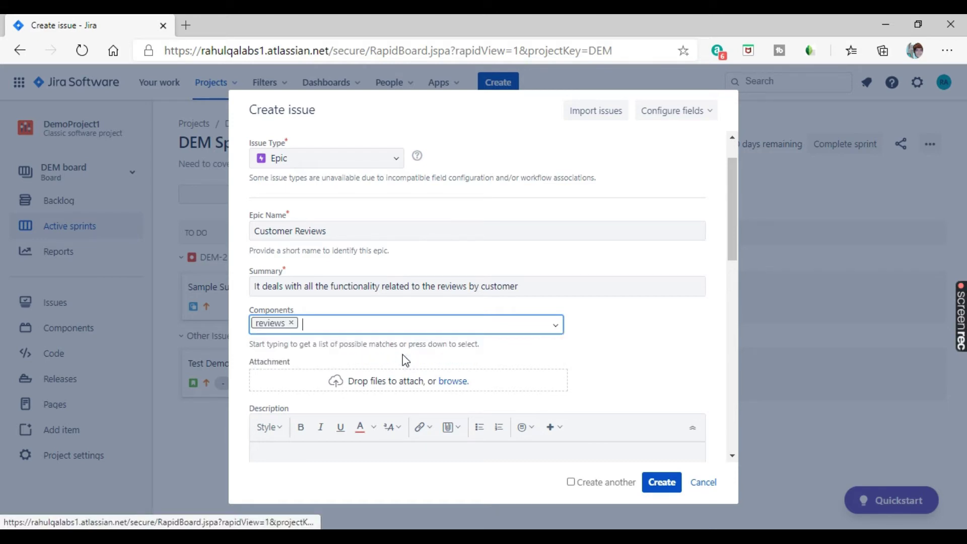
scroll(655, 327, "down", 2)
scroll(659, 297, "down", 5)
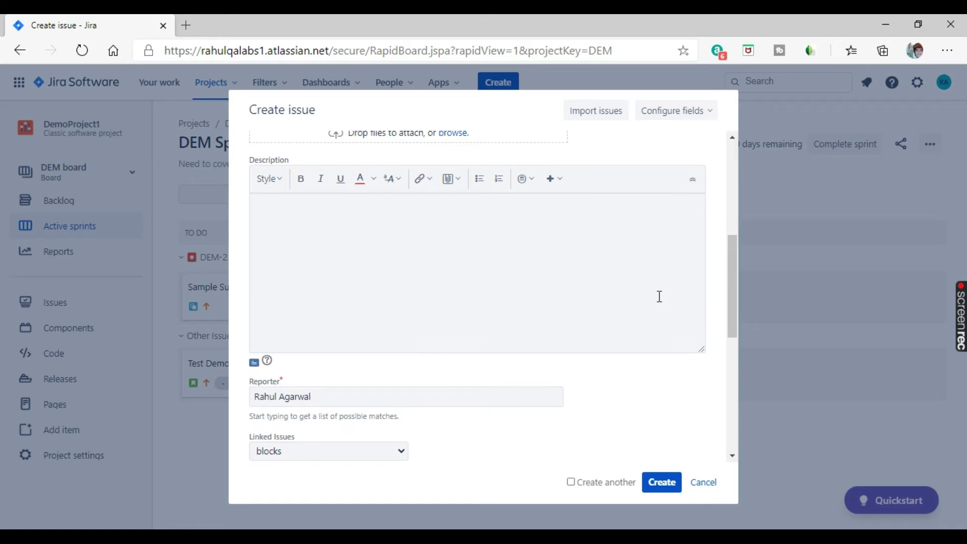
Step: Review the remaining form fields and the epic-link notice, then submit the Customer Reviews epic
left_click(324, 216)
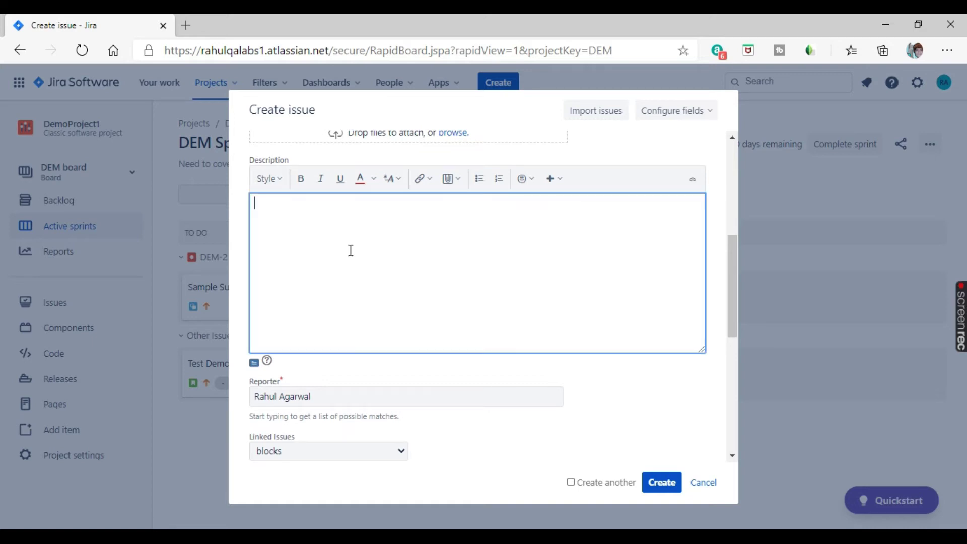
scroll(421, 328, "down", 3)
scroll(421, 328, "down", 4)
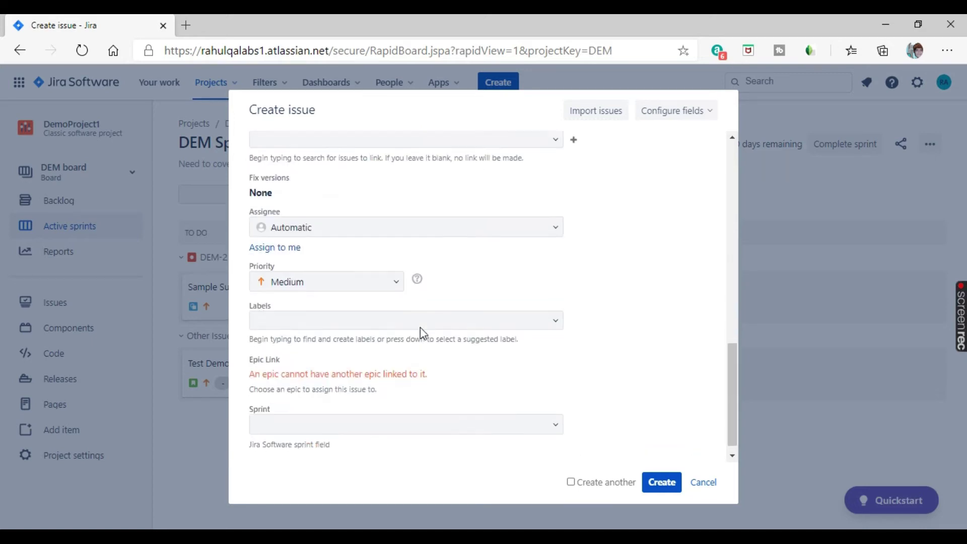
scroll(484, 352, "up", 8)
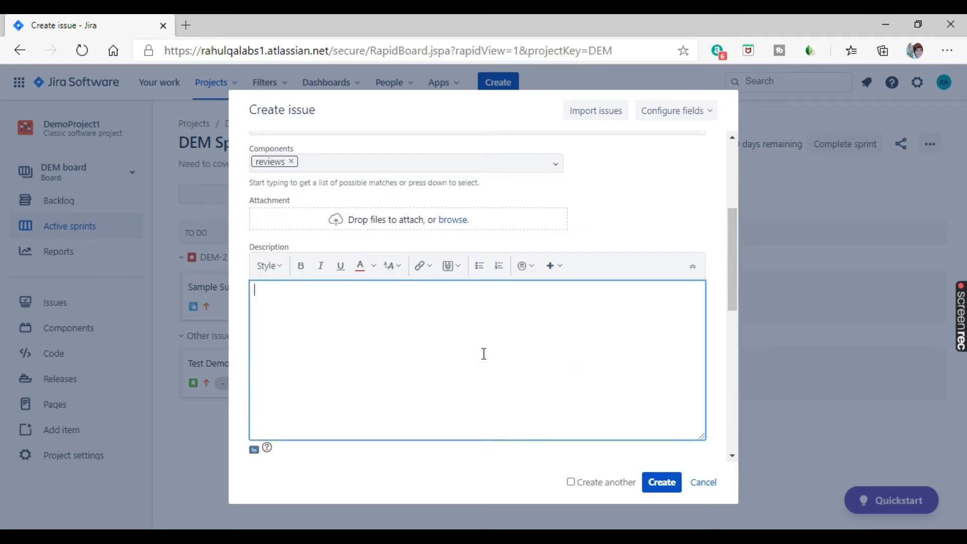
scroll(484, 353, "down", 7)
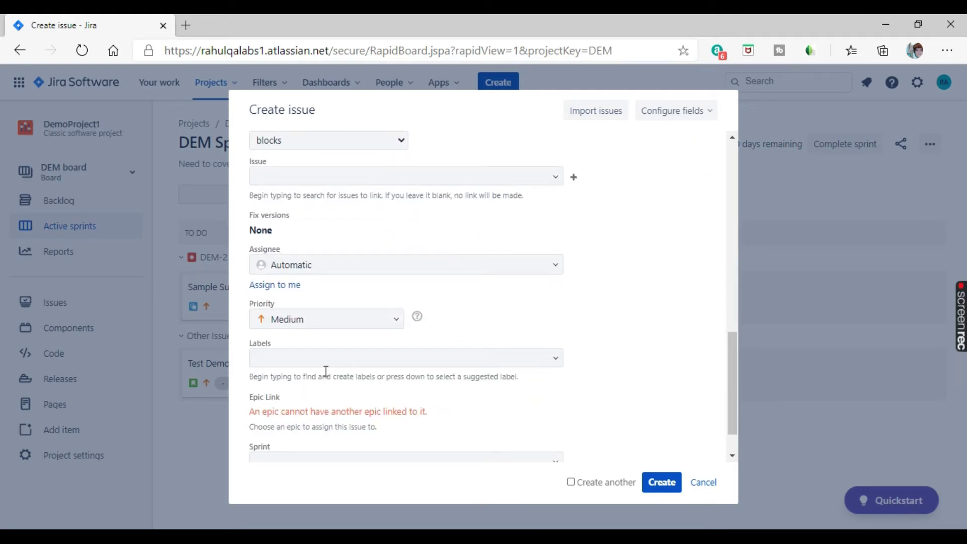
left_click_drag(255, 412, 455, 420)
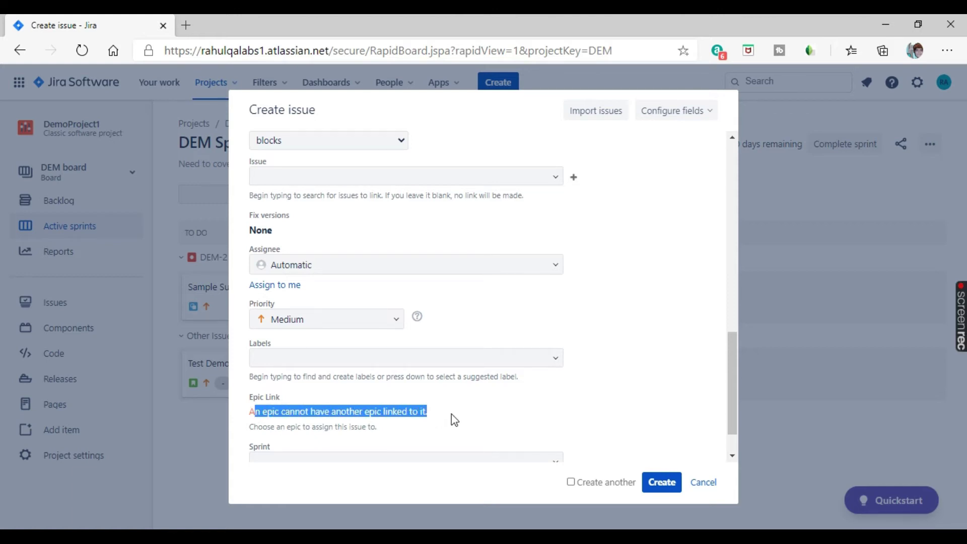
left_click_drag(438, 413, 249, 412)
scroll(516, 430, "up", 10)
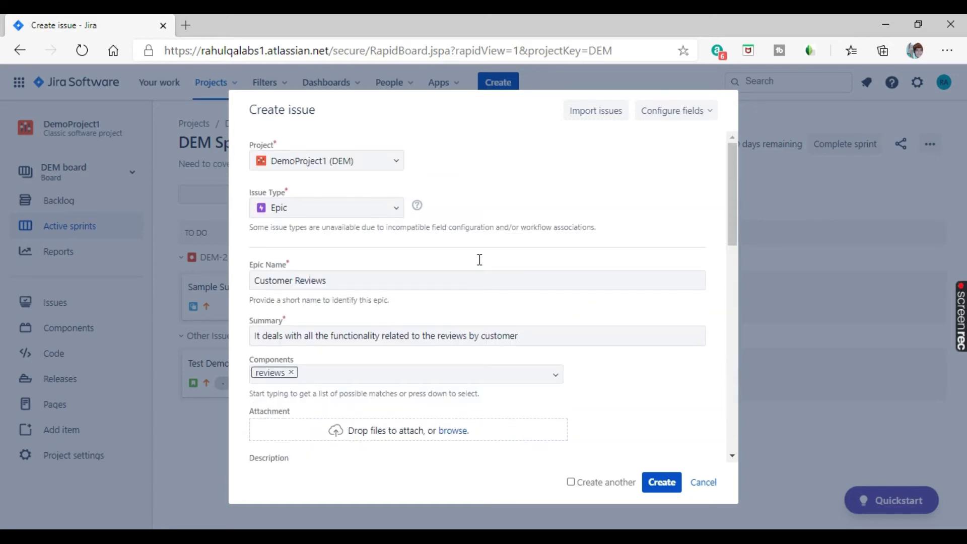
left_click(660, 482)
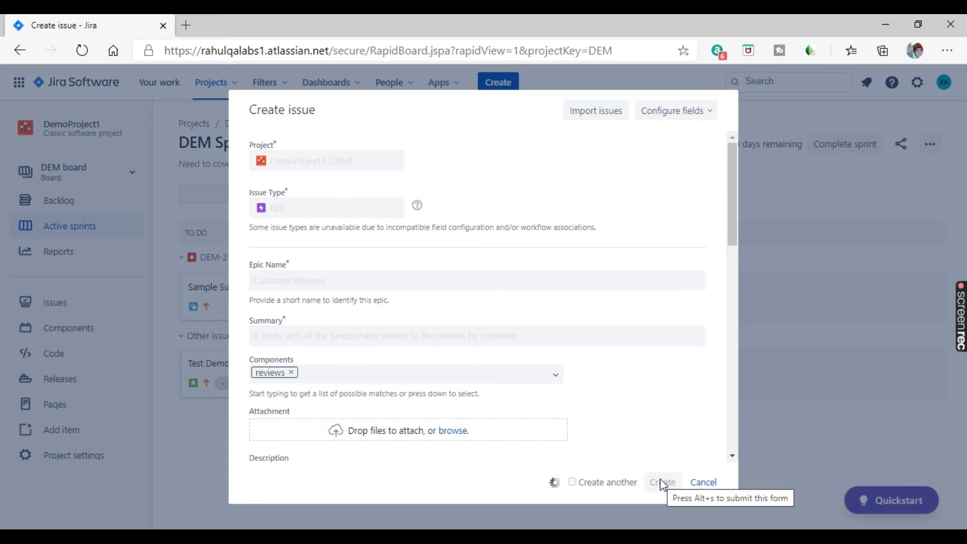
Step: Open the new epic DEM-9 and check its reviews component and empty epic issue list
left_click(424, 99)
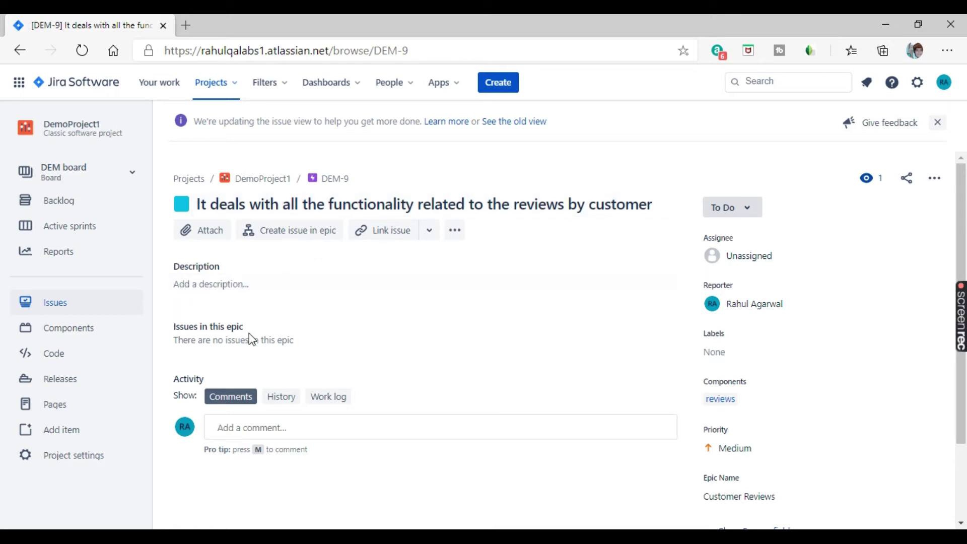
left_click_drag(174, 327, 276, 330)
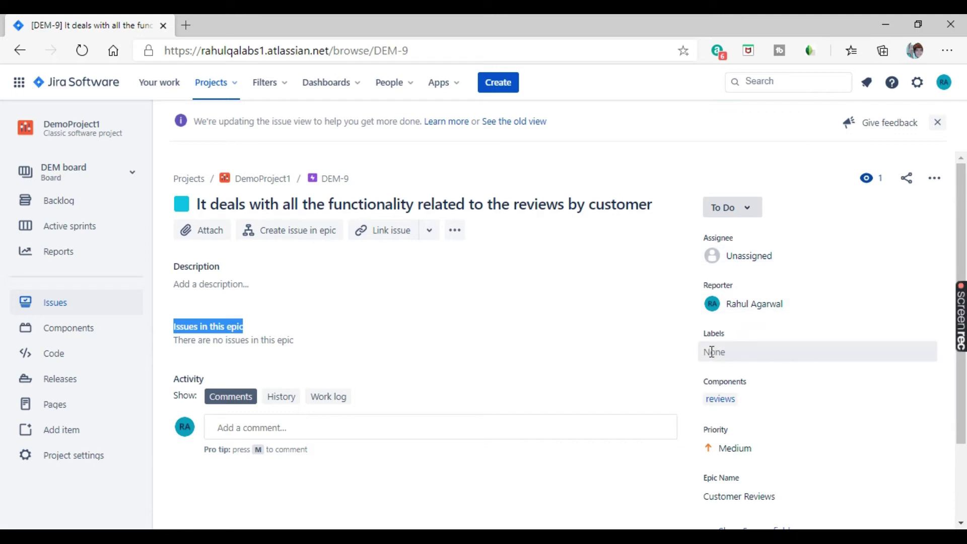
scroll(746, 347, "down", 2)
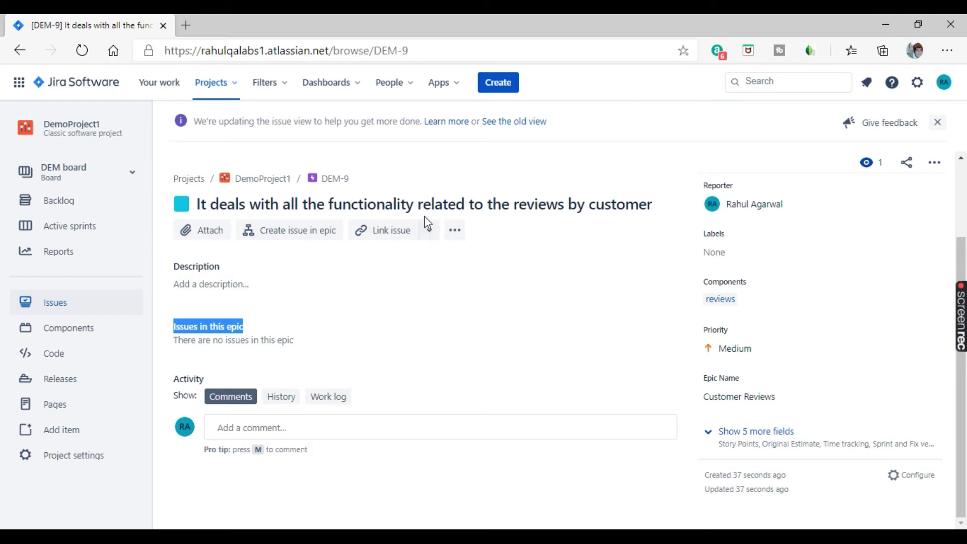
Step: Show the DEM backlog's epics list and filter the backlog to Demo Epic
left_click(72, 200)
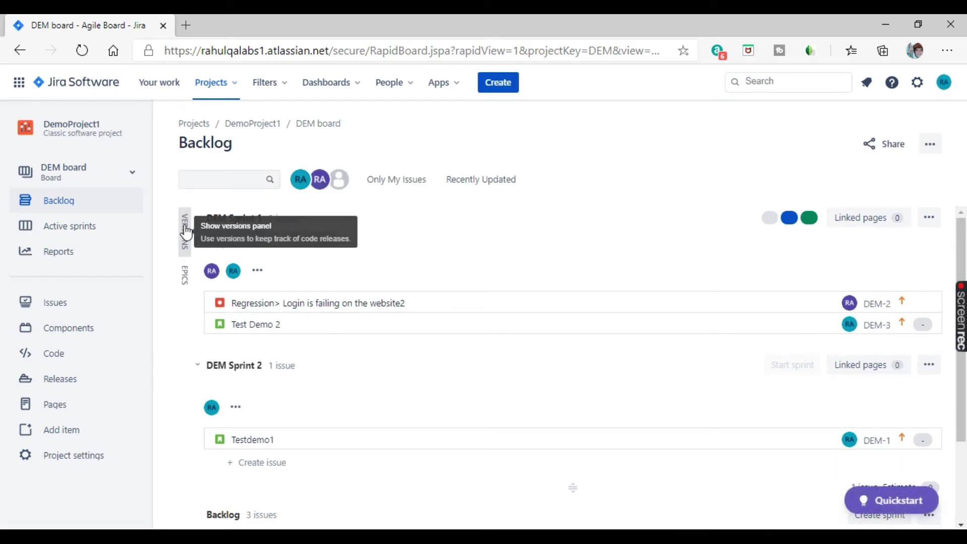
left_click(184, 285)
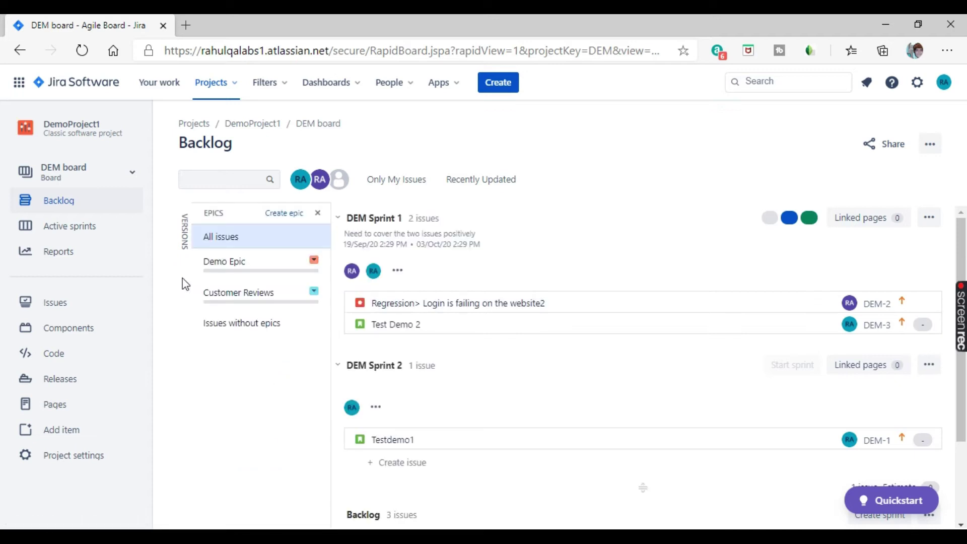
left_click(261, 266)
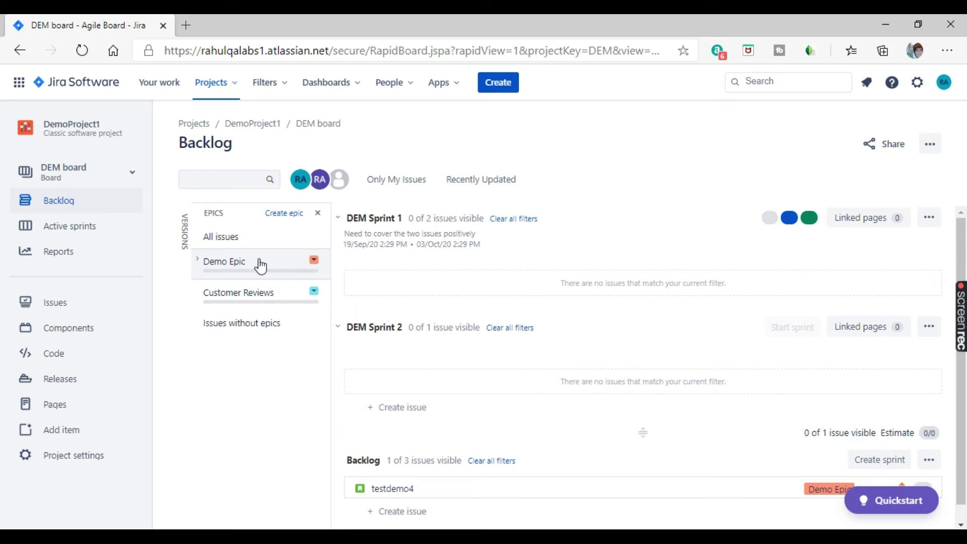
left_click(314, 260)
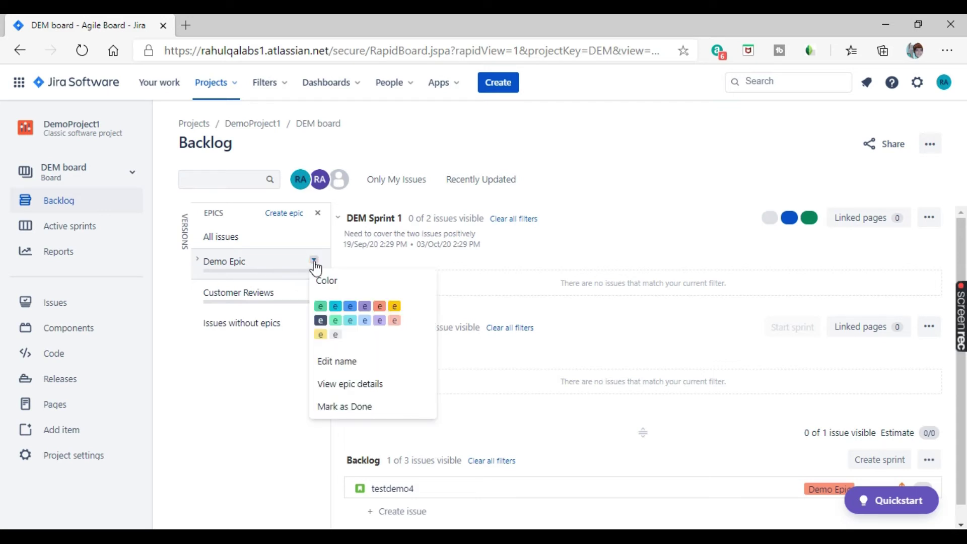
Step: View Demo Epic's details page, DEM-7
left_click(364, 385)
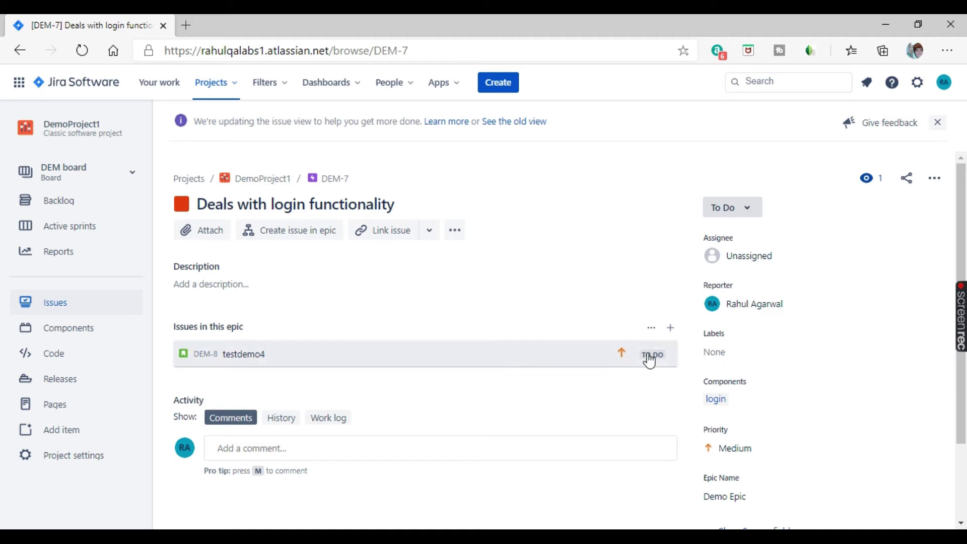
Step: Add a Story named 'Testdemo5' as a child issue of Demo Epic
left_click(672, 328)
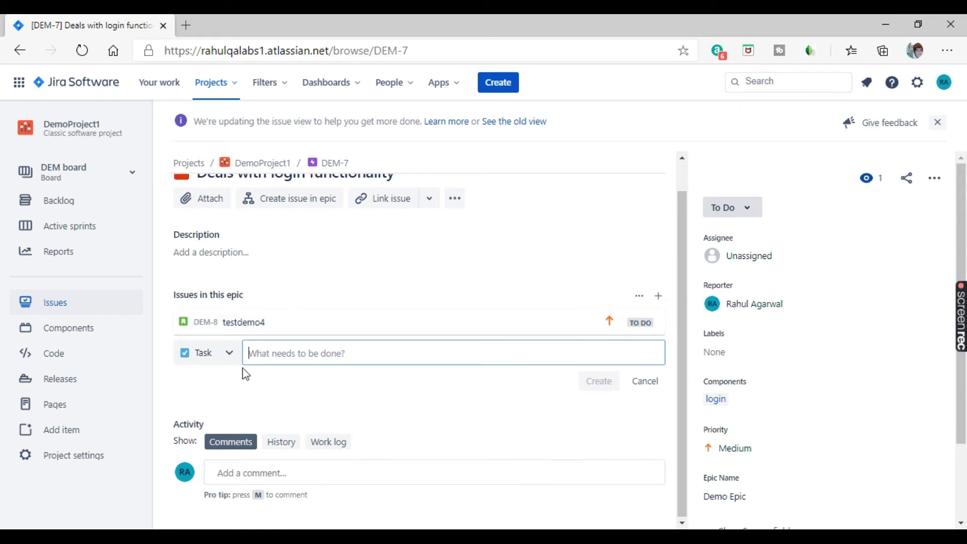
left_click(228, 354)
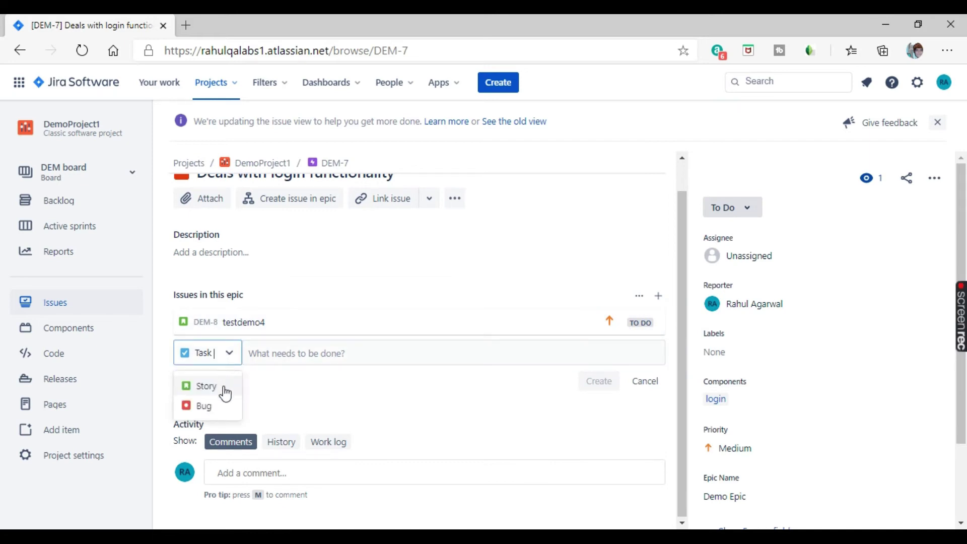
left_click(223, 391)
left_click(283, 348)
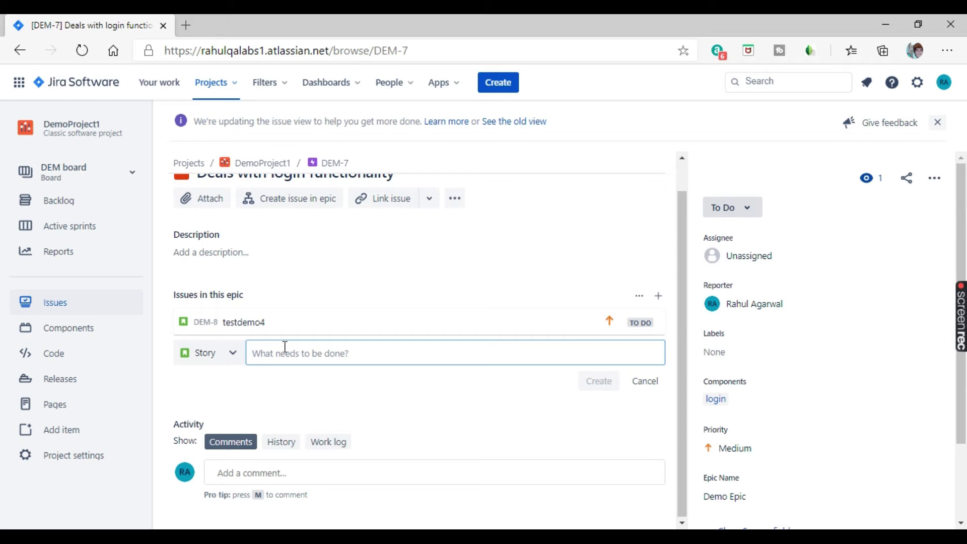
type("Testdemo5")
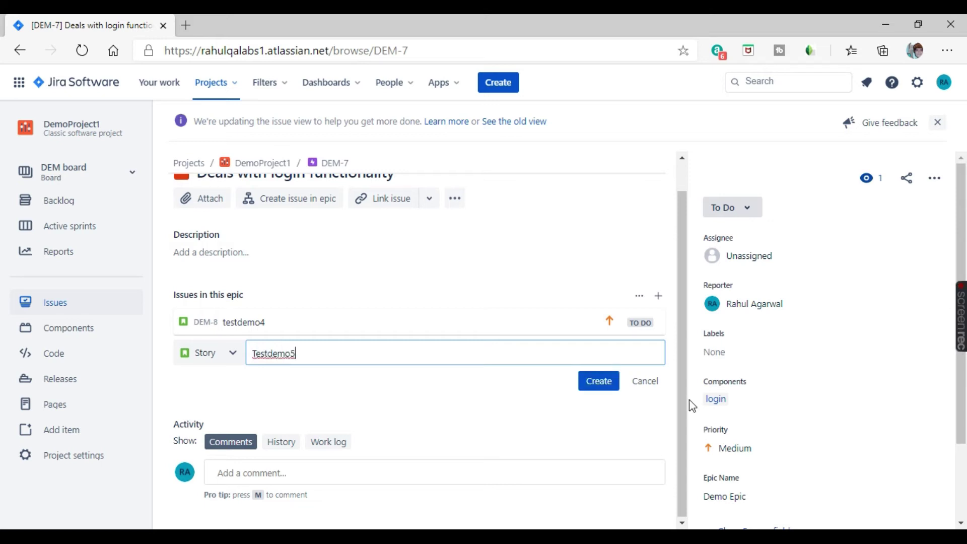
left_click(596, 384)
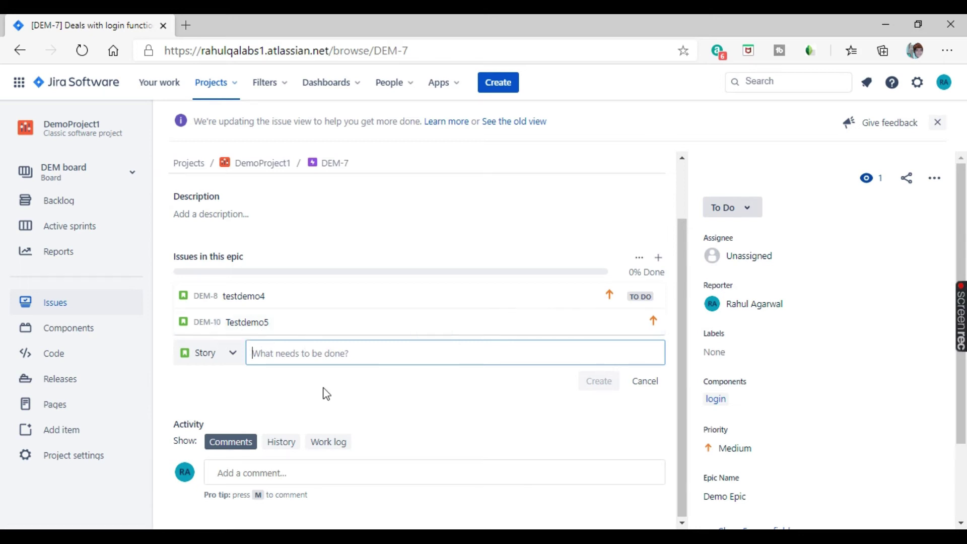
scroll(332, 408, "up", 2)
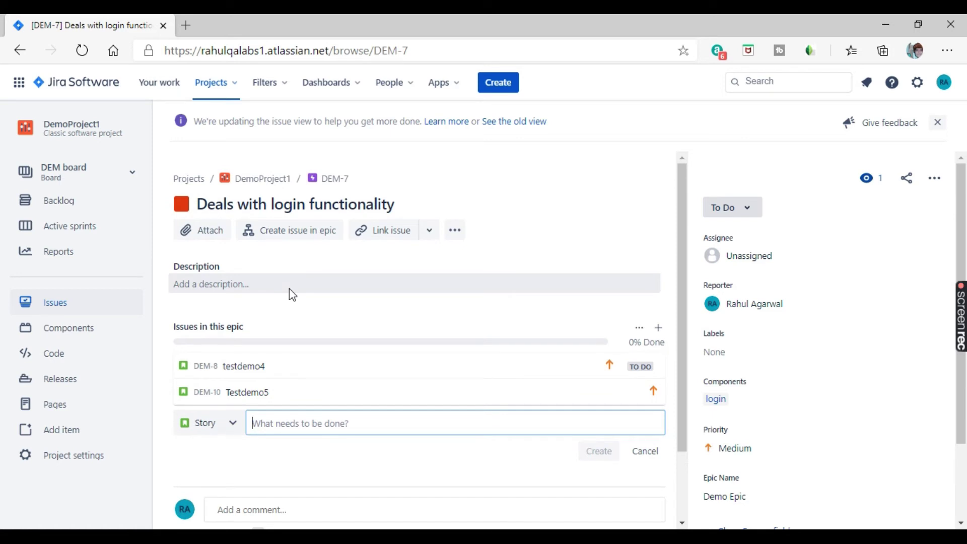
scroll(398, 377, "down", 2)
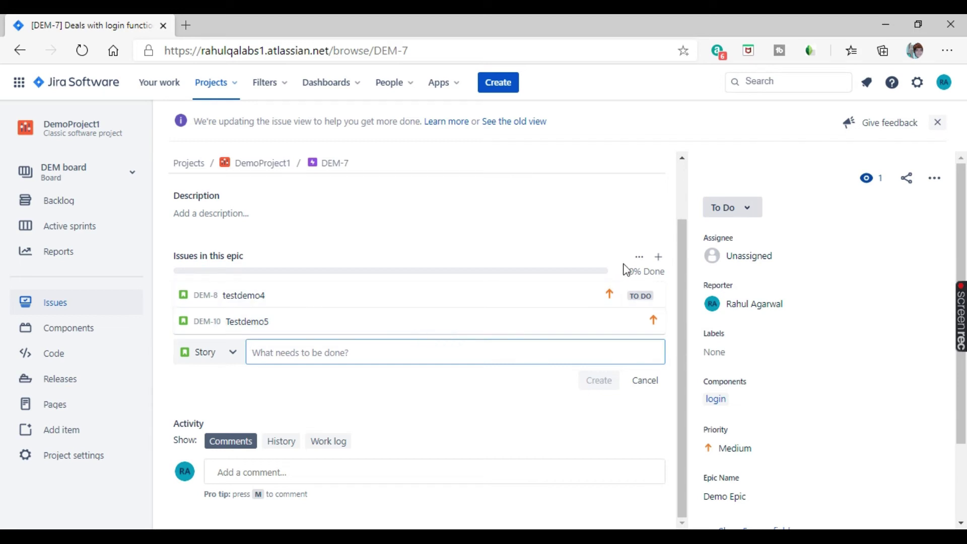
Step: Start a bulk Edit Issues operation on the epic's 2 child issues
left_click(640, 259)
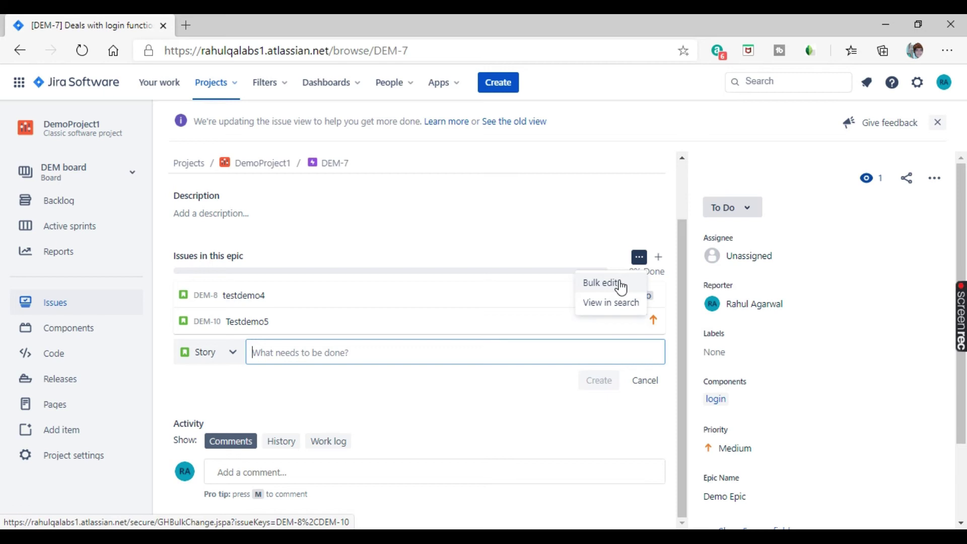
left_click(619, 283)
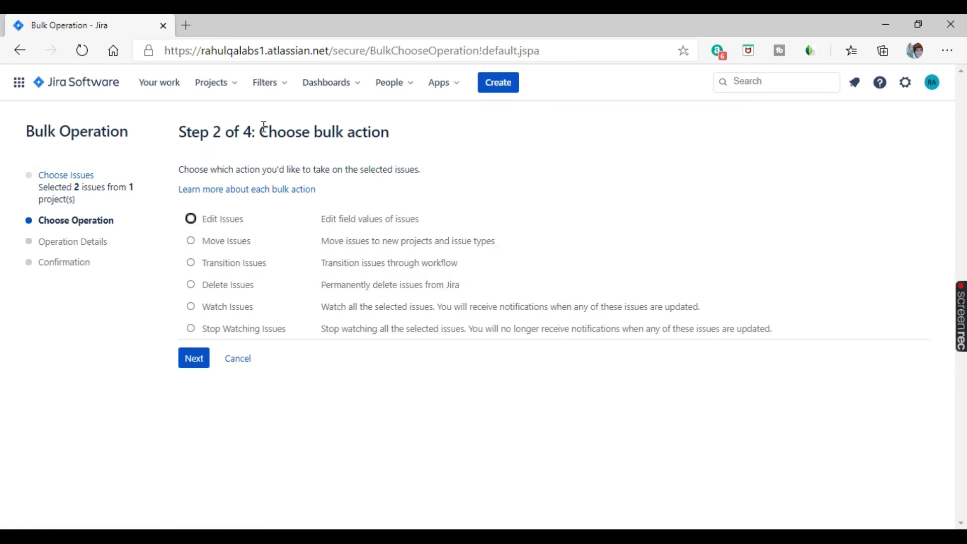
left_click_drag(266, 166, 426, 168)
left_click(512, 162)
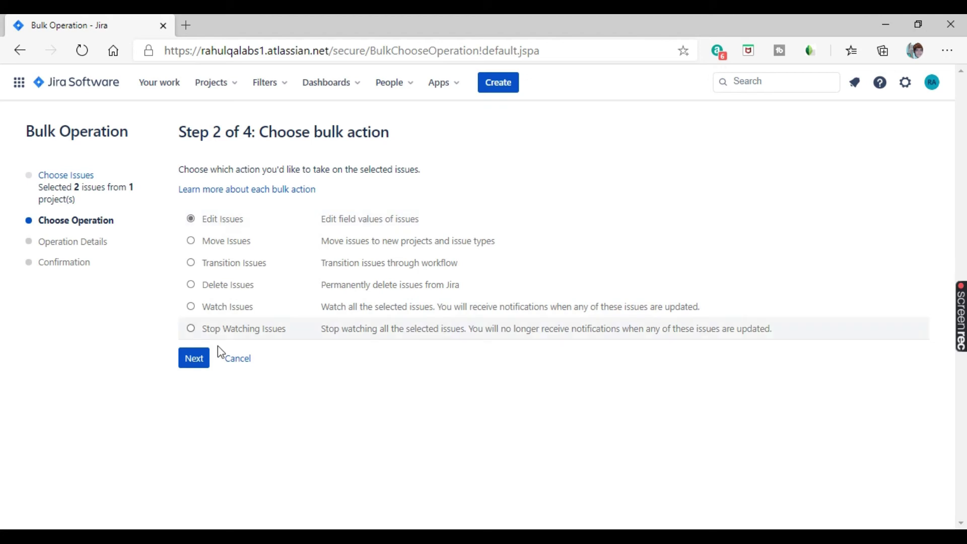
left_click(193, 360)
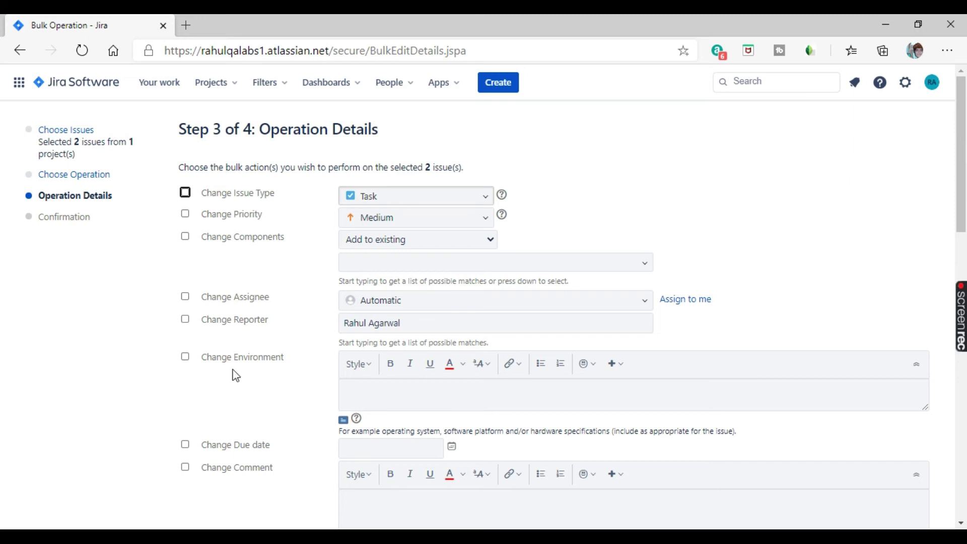
Step: Enable Change Issue Type and set Bug as the new type for both issues
scroll(297, 365, "down", 3)
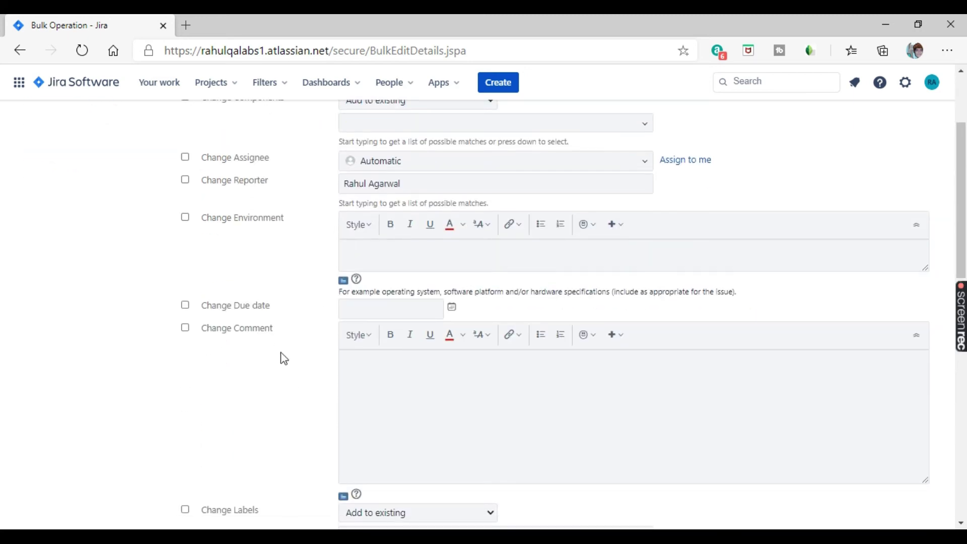
scroll(275, 318, "down", 3)
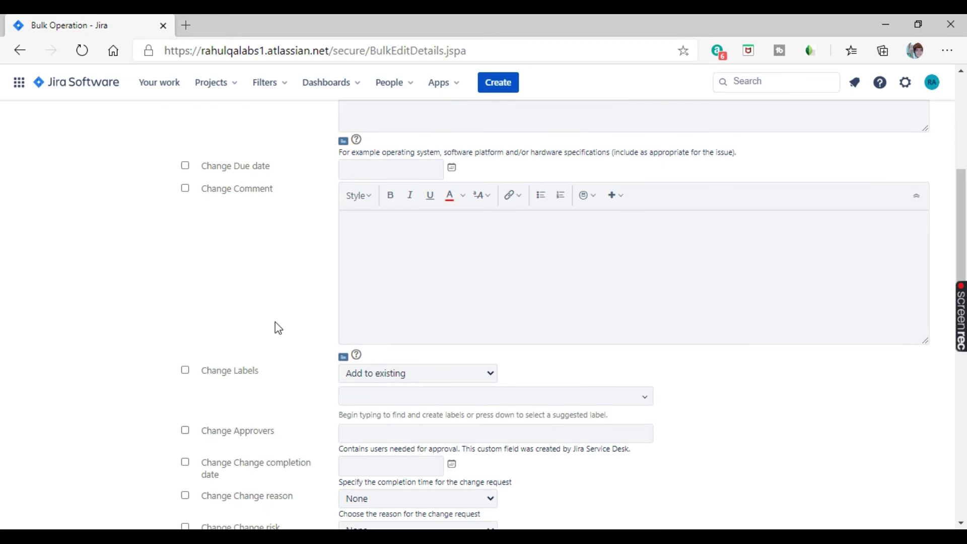
scroll(282, 342, "down", 3)
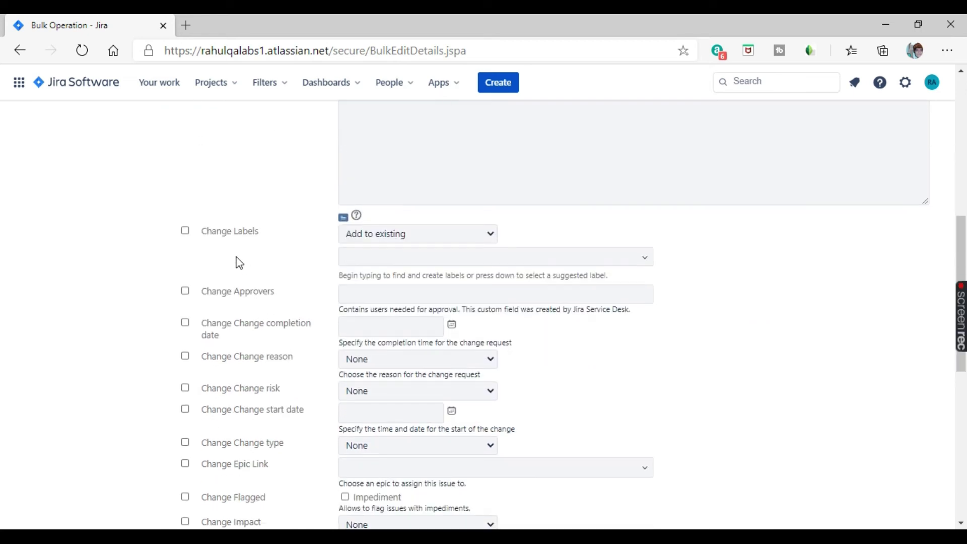
scroll(244, 335, "down", 3)
scroll(244, 335, "down", 5)
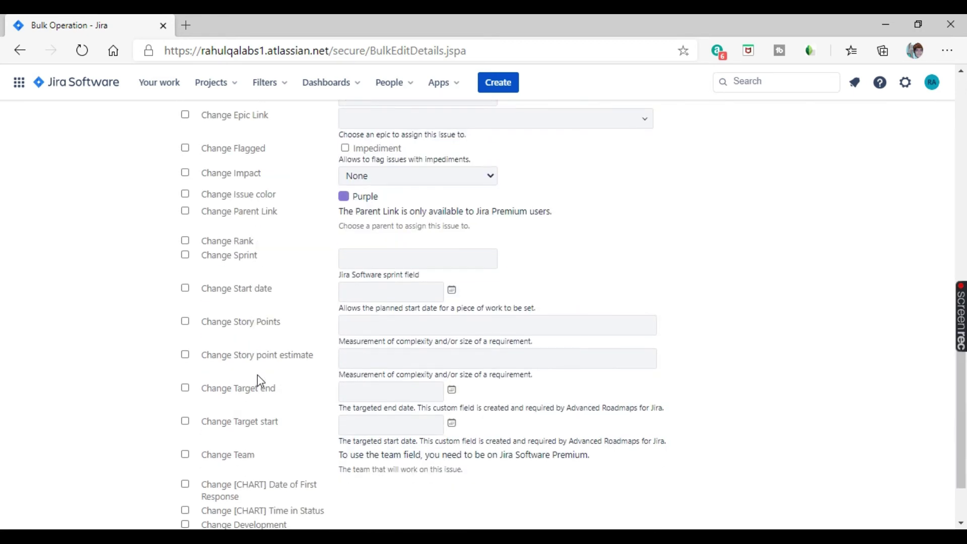
scroll(260, 381, "down", 2)
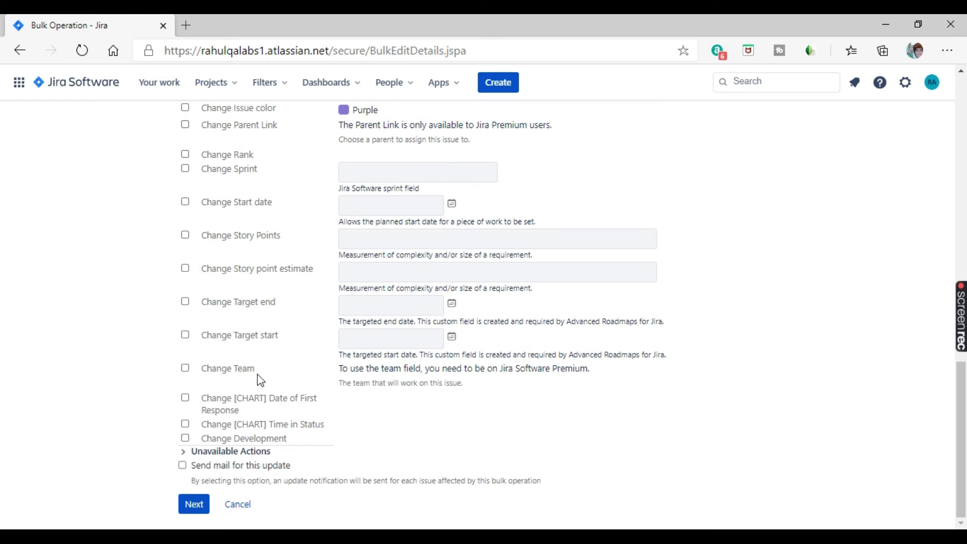
scroll(260, 380, "up", 13)
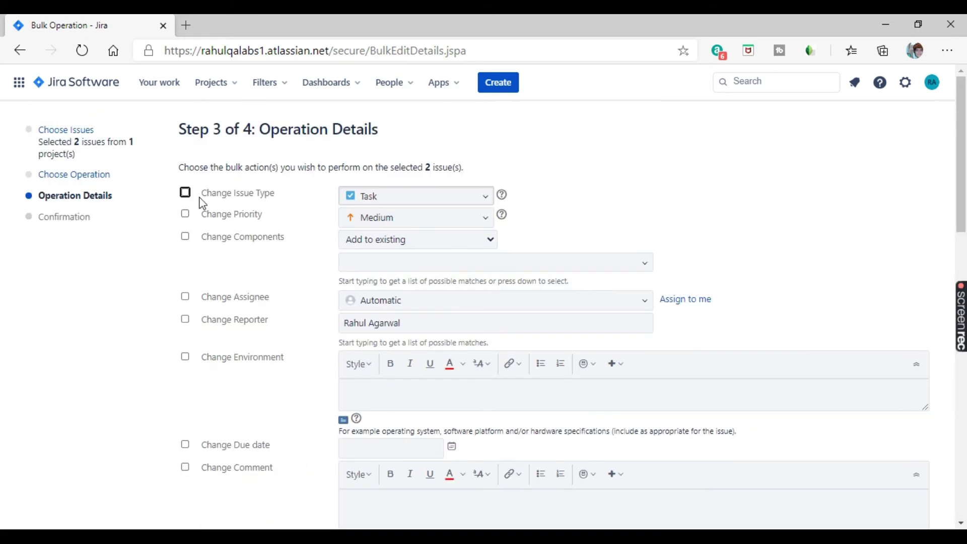
left_click(185, 194)
left_click(487, 198)
left_click(409, 247)
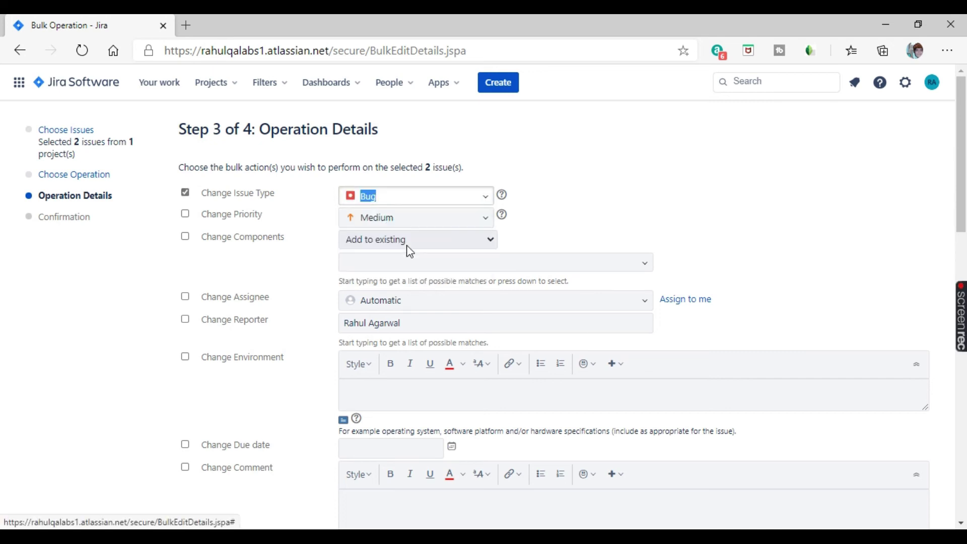
left_click(606, 192)
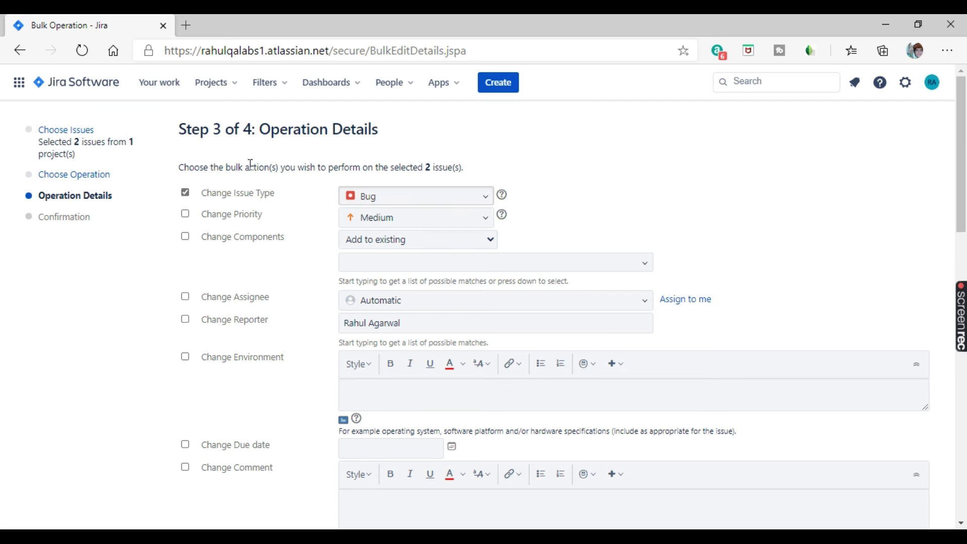
left_click_drag(185, 167, 445, 155)
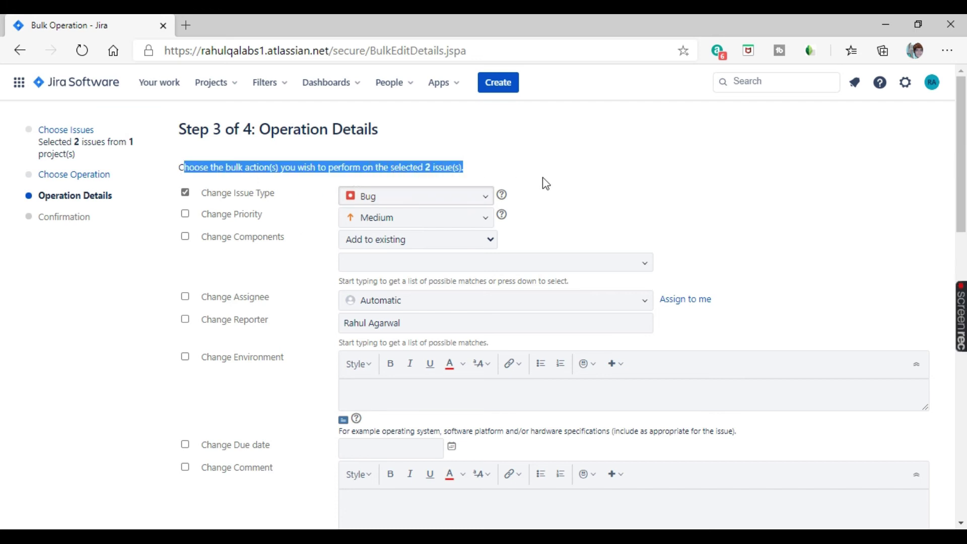
scroll(569, 188, "down", 1)
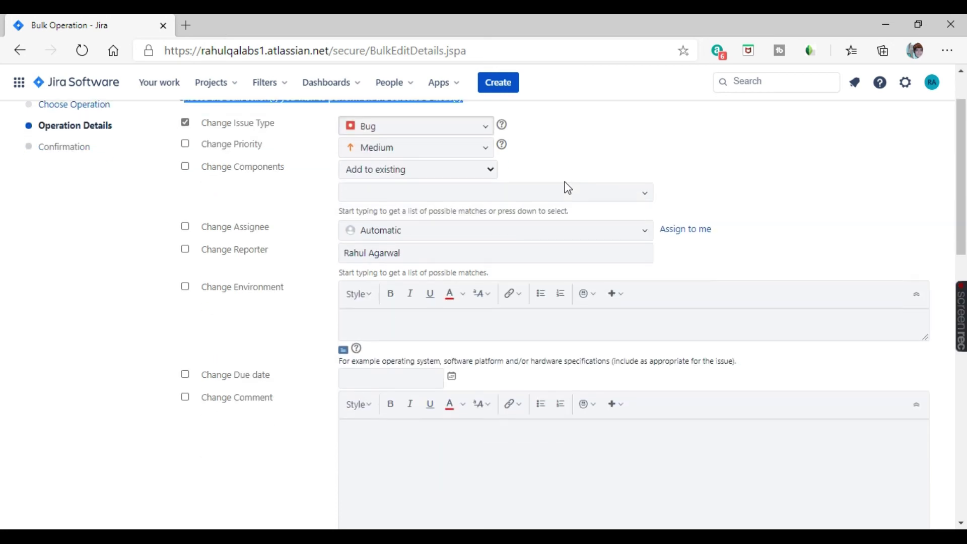
scroll(374, 218, "up", 1)
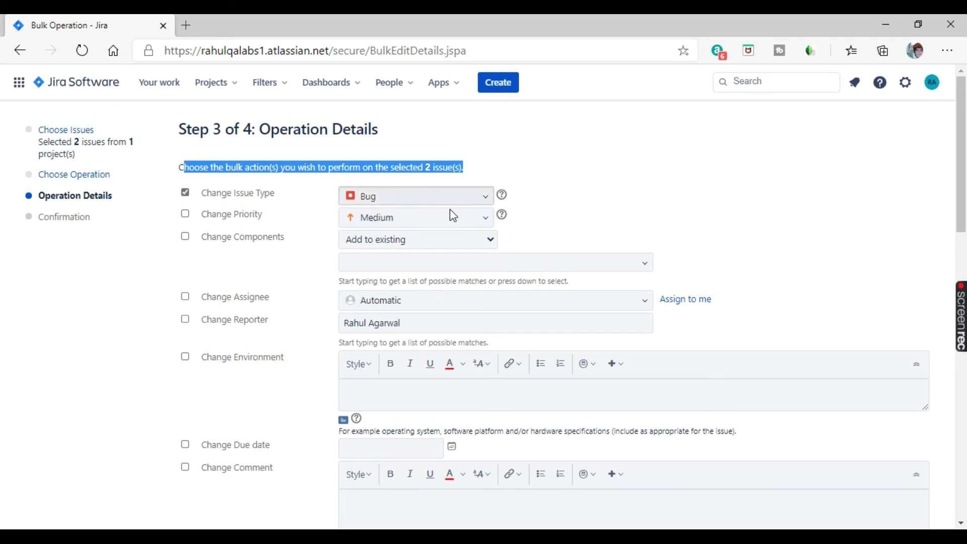
scroll(467, 214, "down", 5)
scroll(467, 214, "down", 10)
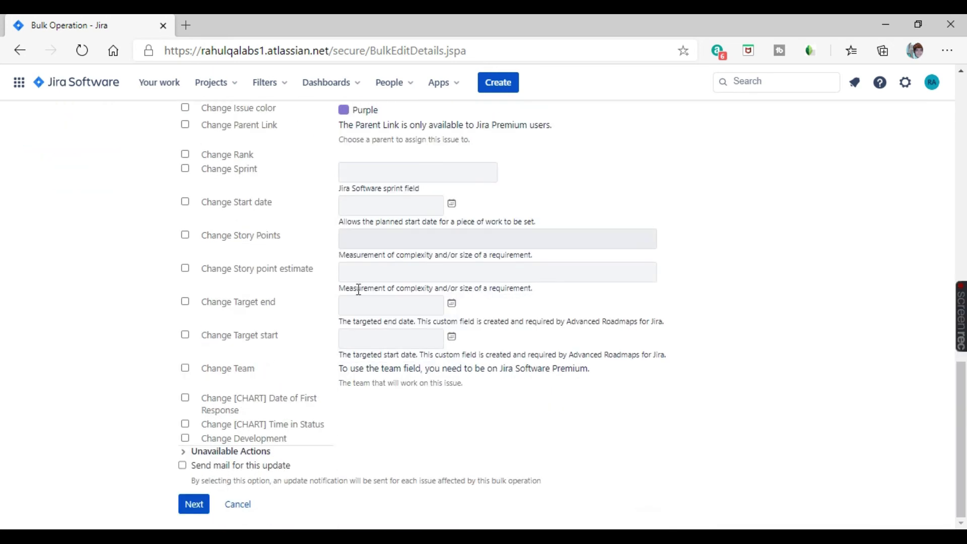
Step: Review the Issue Type change to Bug and confirm it for testdemo4 and Testdemo5
left_click(188, 509)
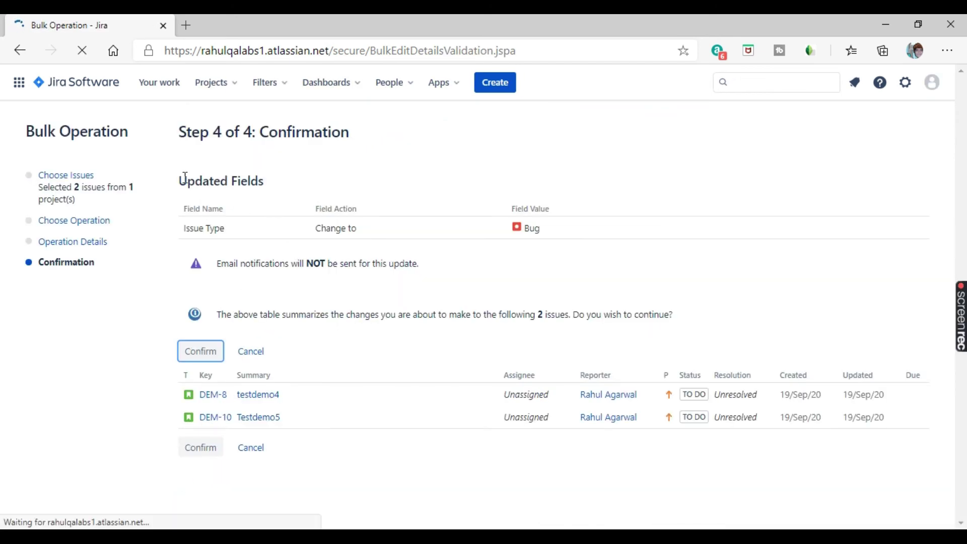
left_click_drag(180, 180, 297, 187)
left_click_drag(183, 229, 372, 231)
triple_click(524, 226)
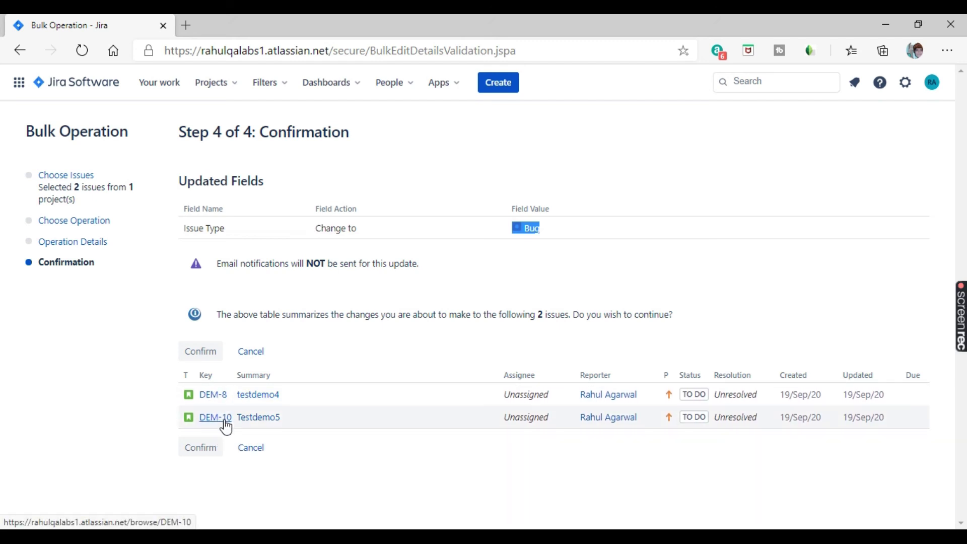
left_click(201, 448)
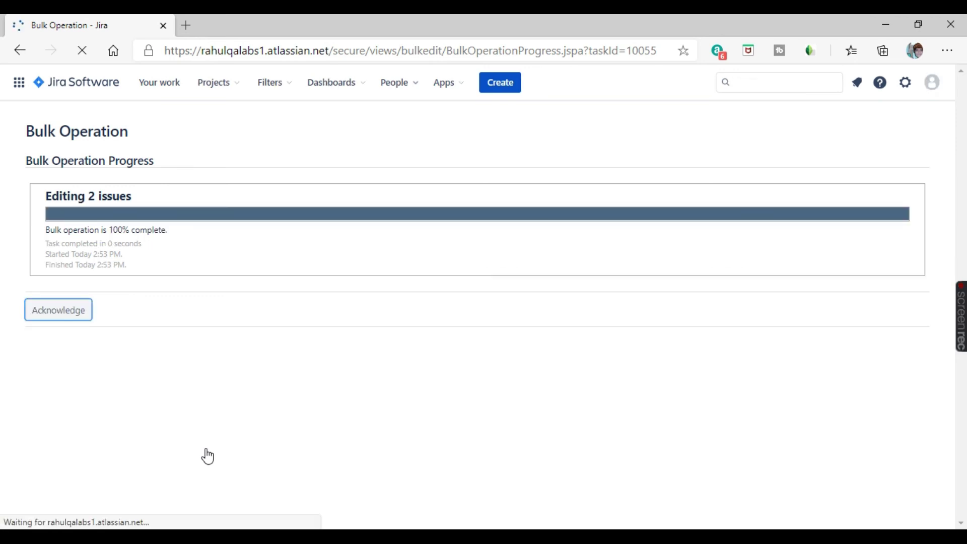
Step: Acknowledge the bulk-edit report and confirm testdemo4 and Testdemo5 appear as Bugs under the Demo Epic, cancelling the inline issue form
left_click(58, 311)
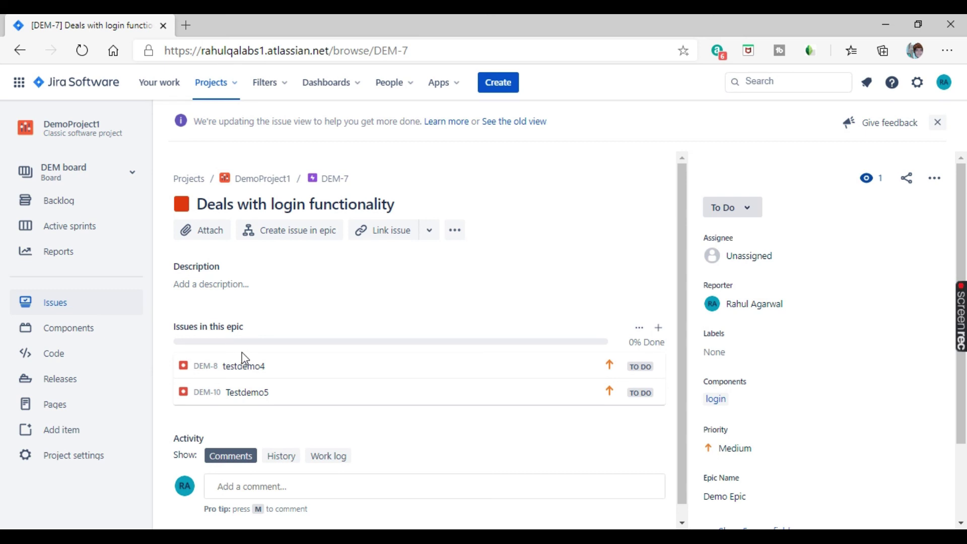
scroll(415, 372, "down", 1)
scroll(371, 393, "up", 1)
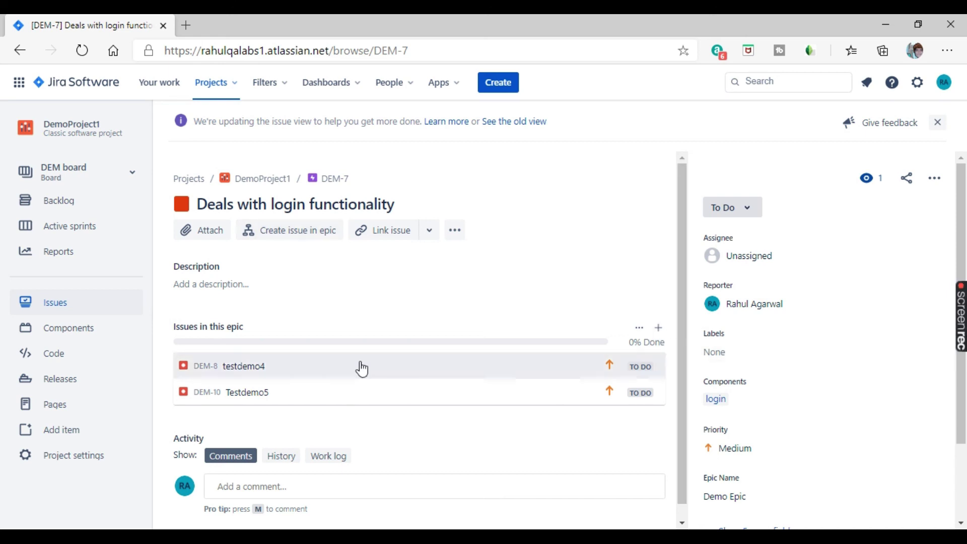
left_click(309, 243)
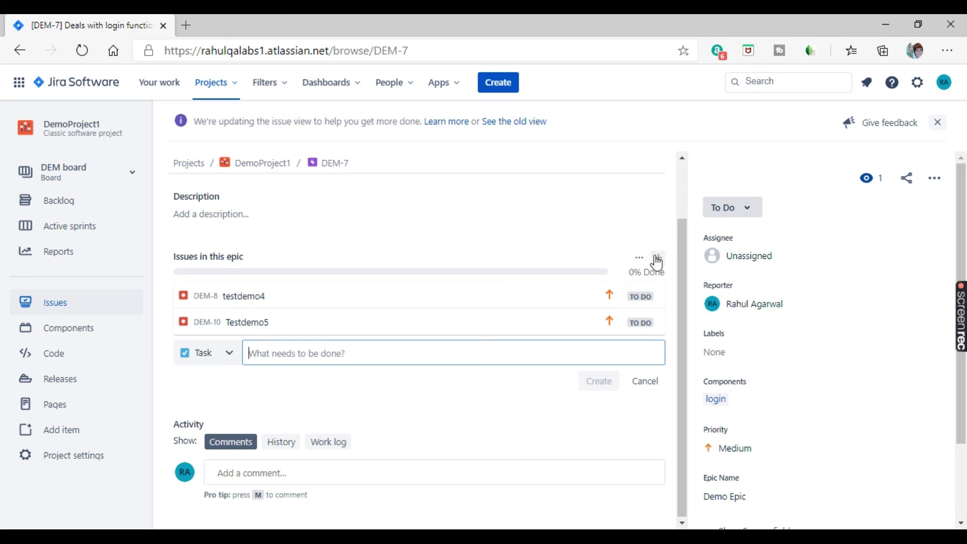
left_click(638, 386)
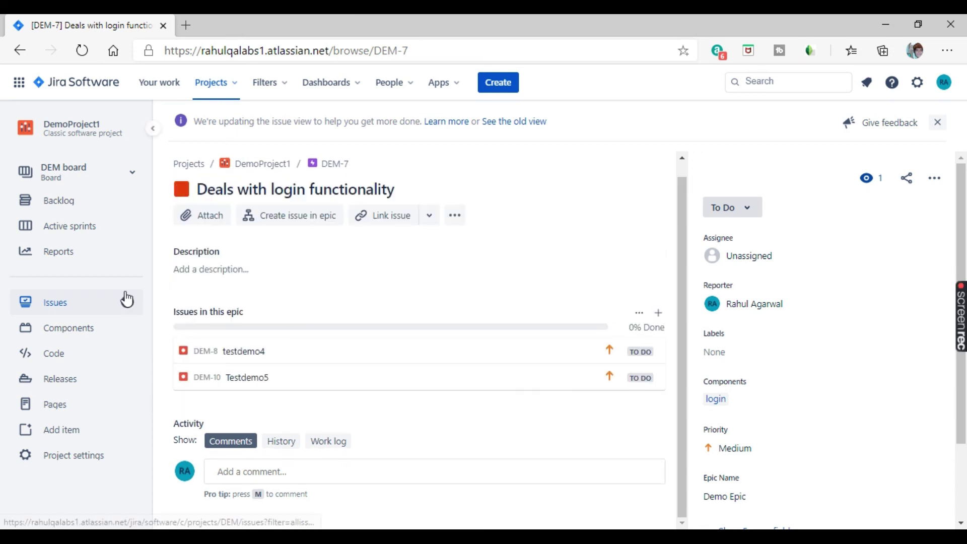